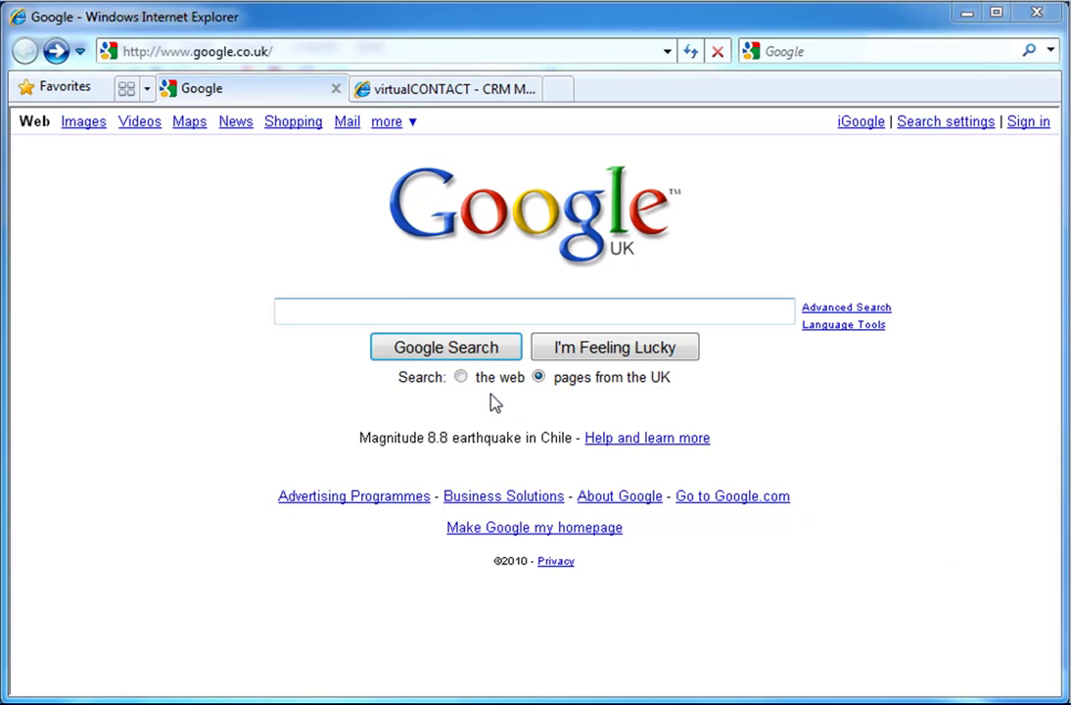
# Search Google for 'sales software & systems' to list its UK results.
pyautogui.click(407, 311)
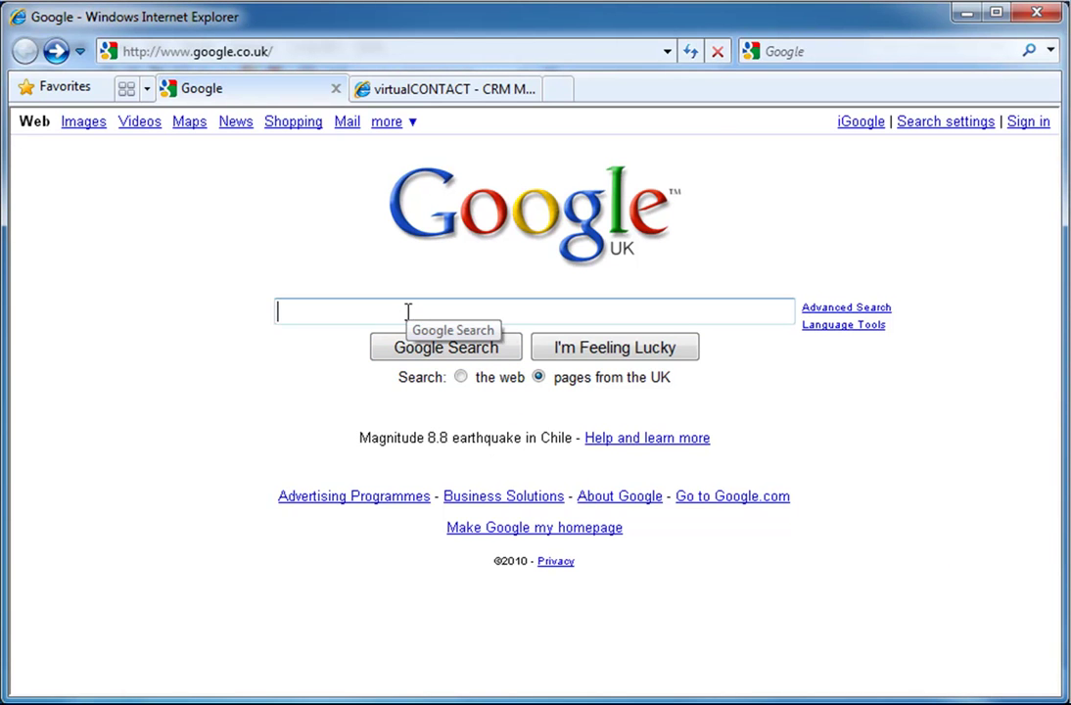
pyautogui.write('sales s')
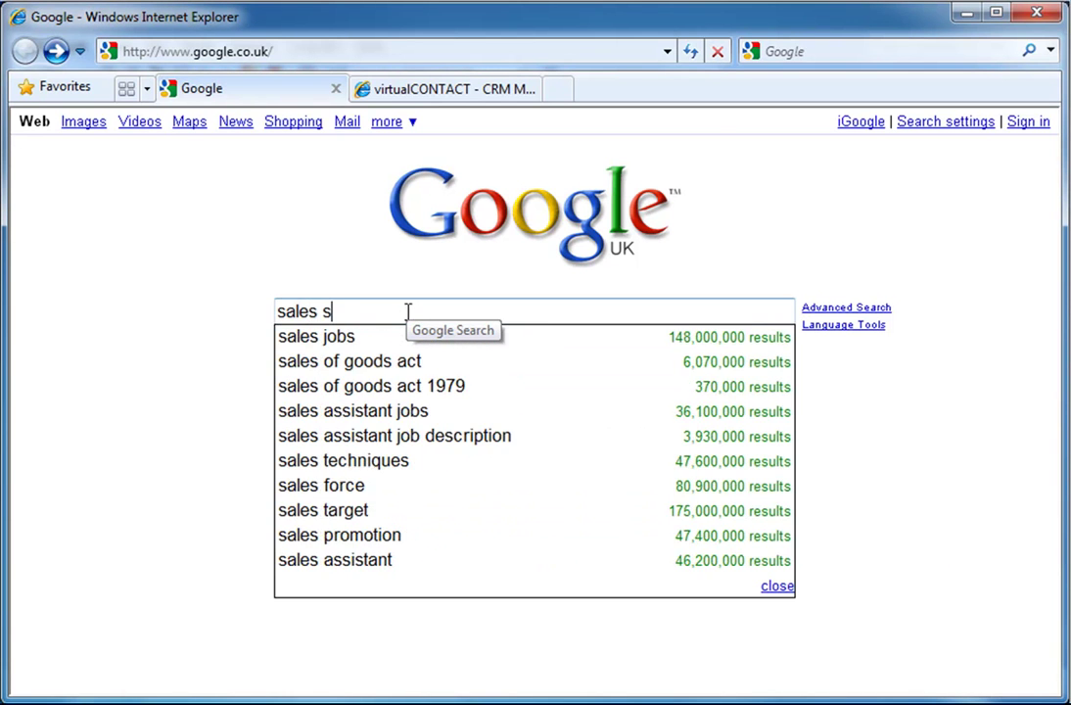
pyautogui.write('oftware ')
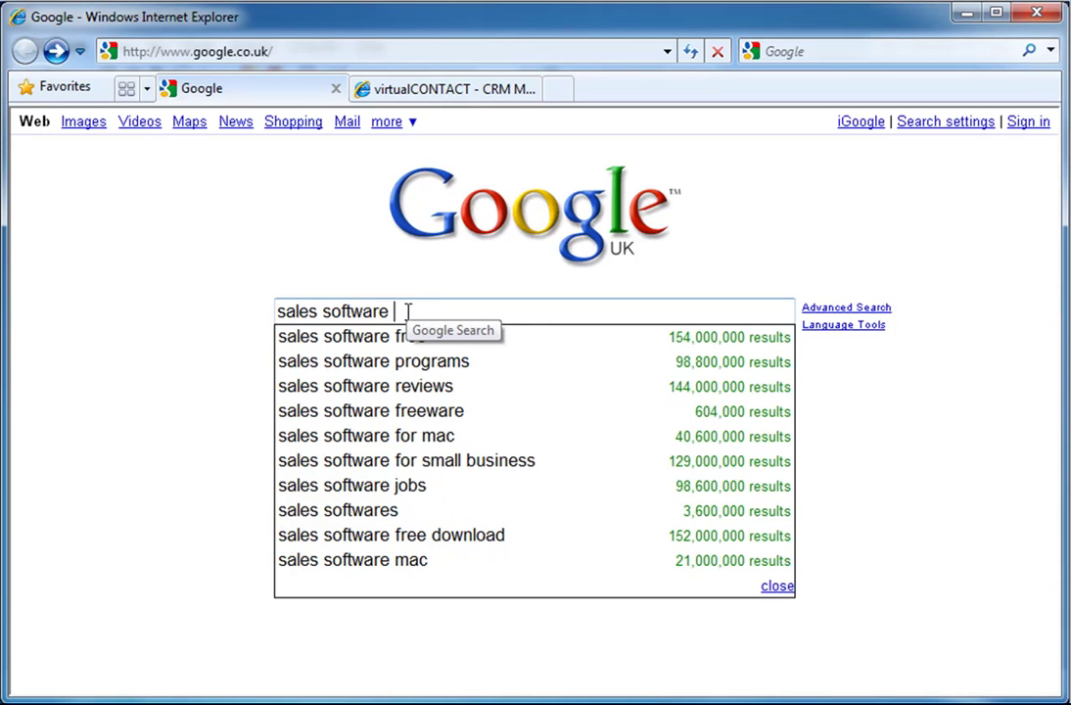
pyautogui.write('&s')
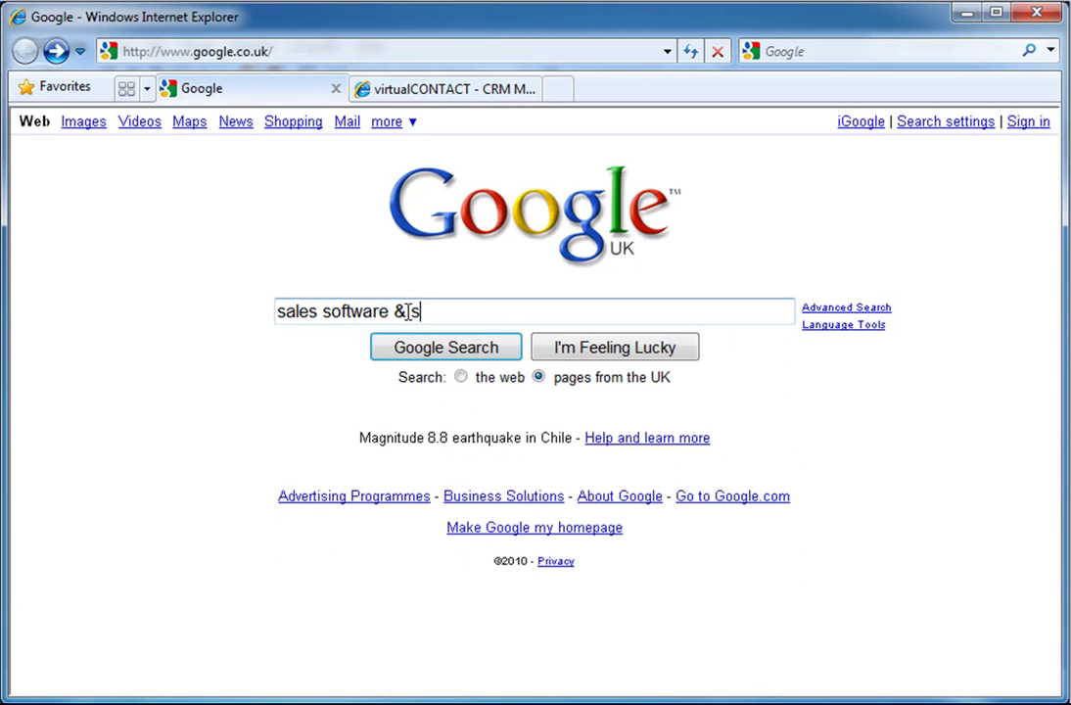
pyautogui.write('ystems')
pyautogui.press('Return')
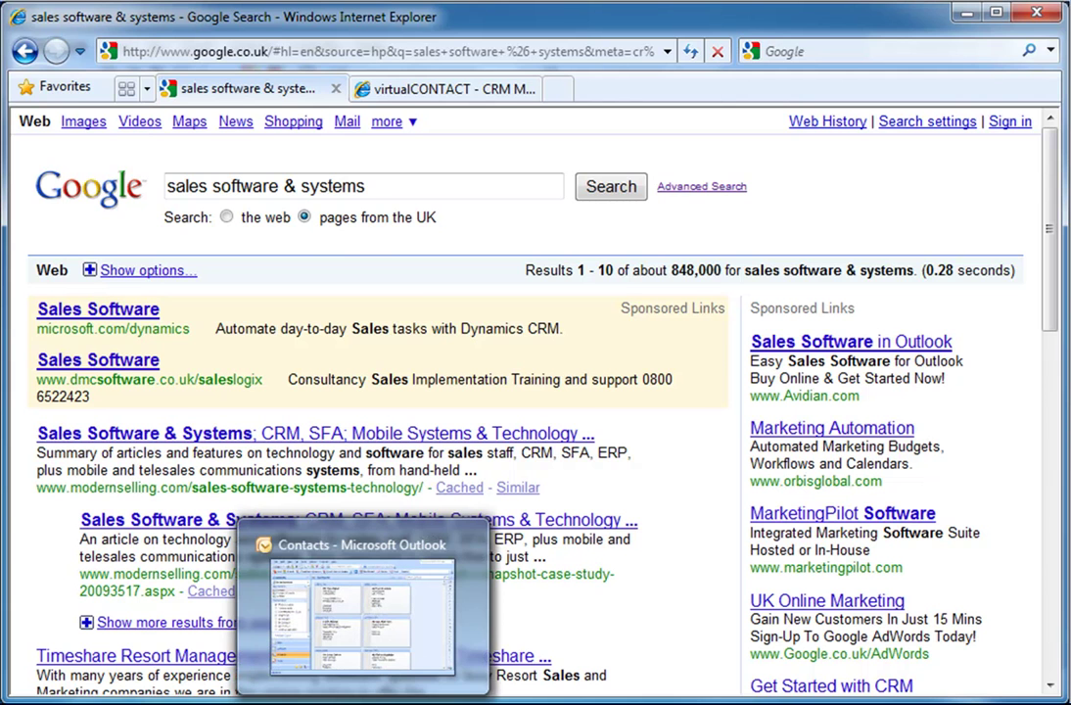
# Open the 2N Media Limited contact from the W entries in Outlook's LinkedIn contacts folder.
pyautogui.click(362, 704)
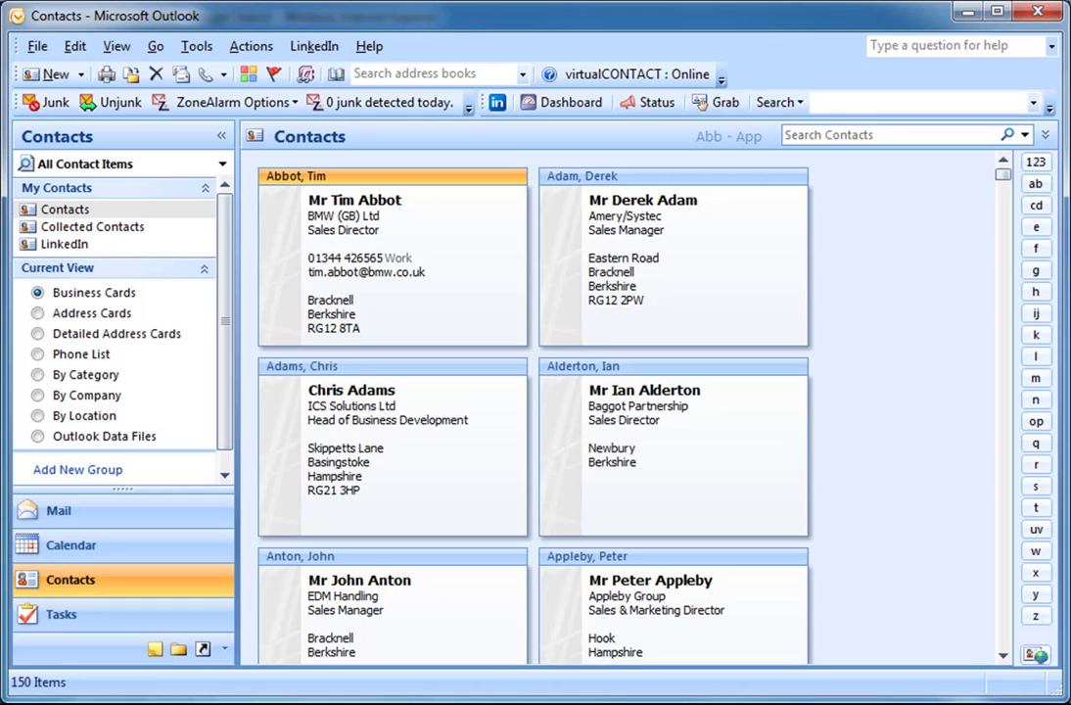
pyautogui.click(1036, 551)
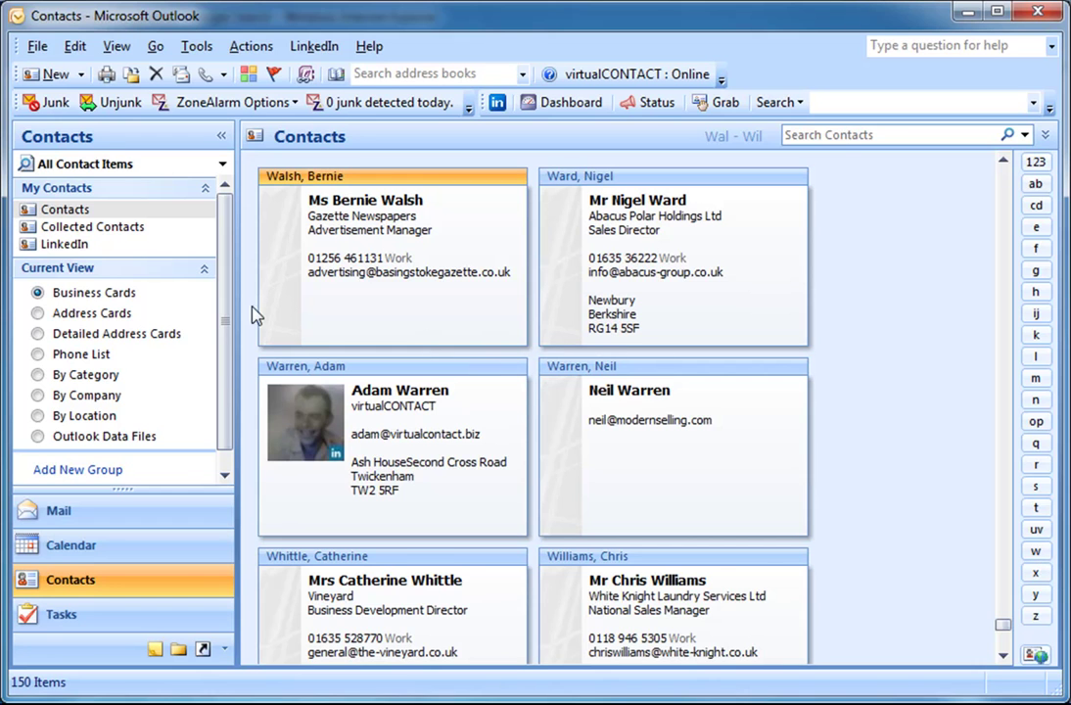
pyautogui.click(76, 244)
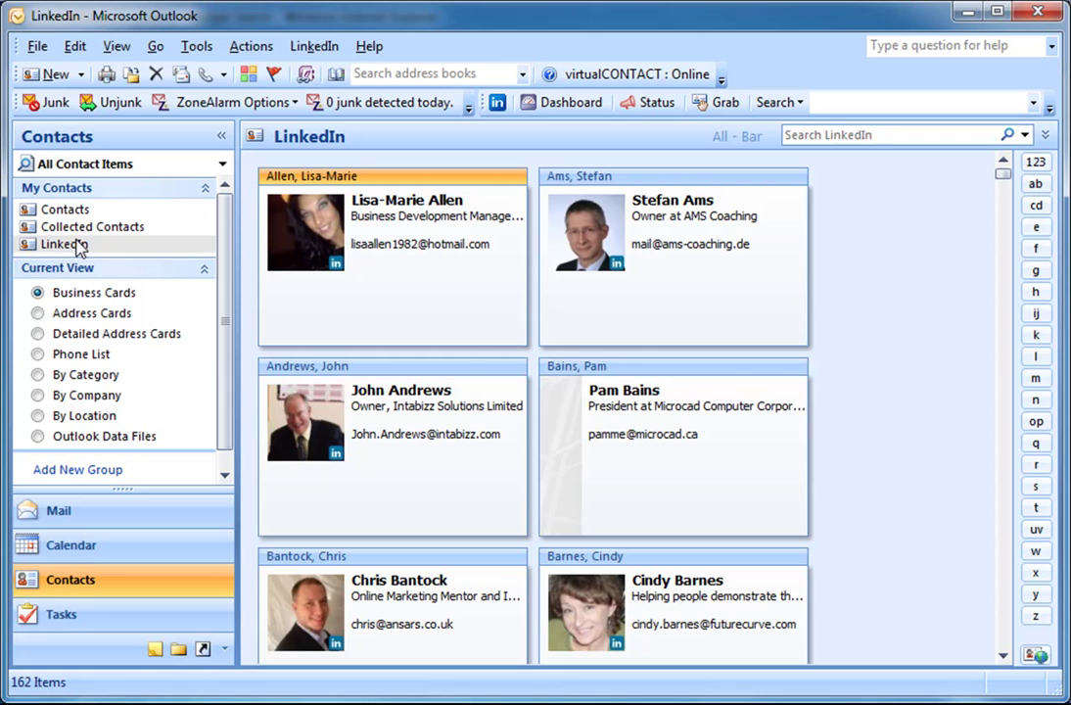
pyautogui.click(1033, 554)
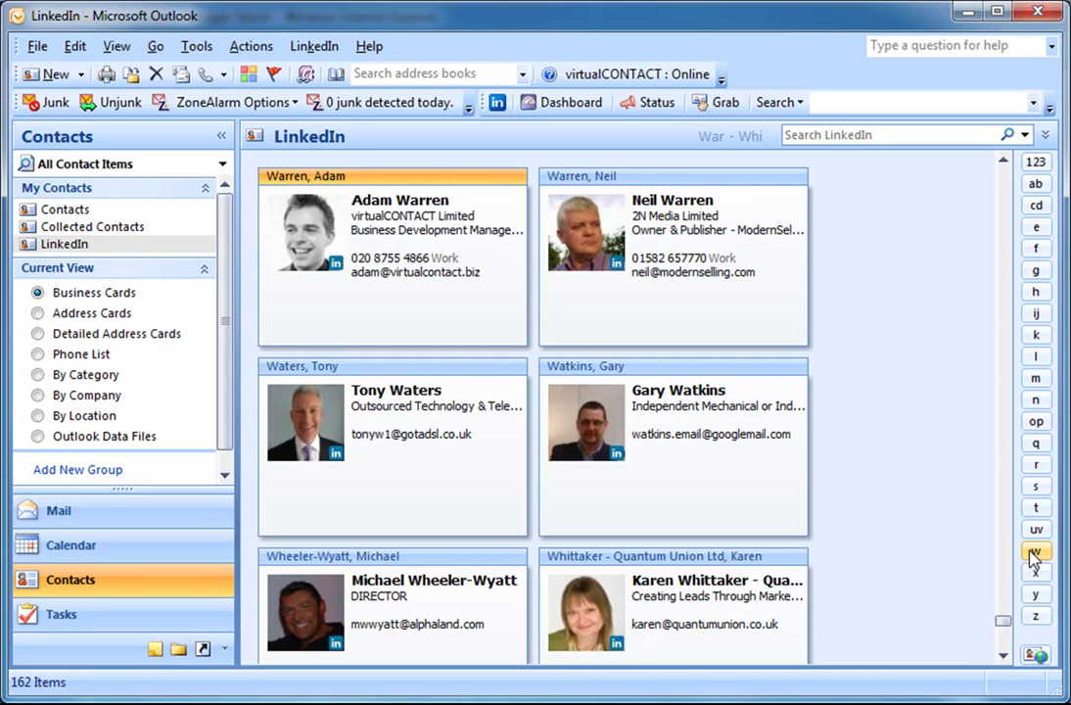
pyautogui.doubleClick(696, 280)
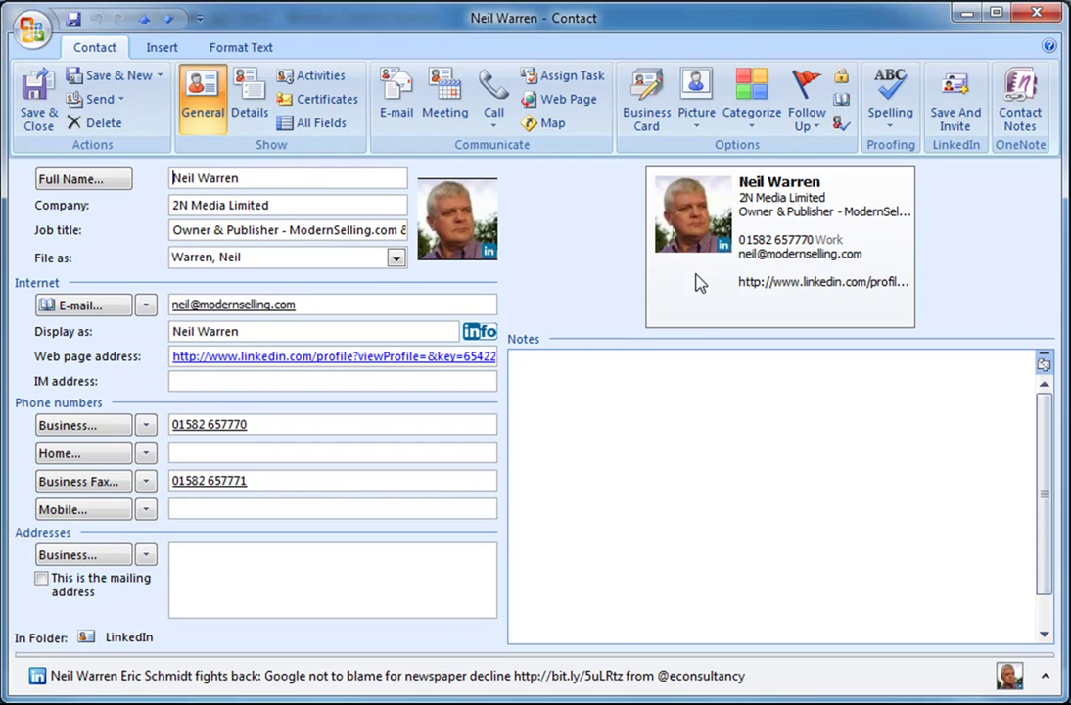
# Expand the People Pane to show the contact's LinkedIn status updates.
pyautogui.click(1043, 680)
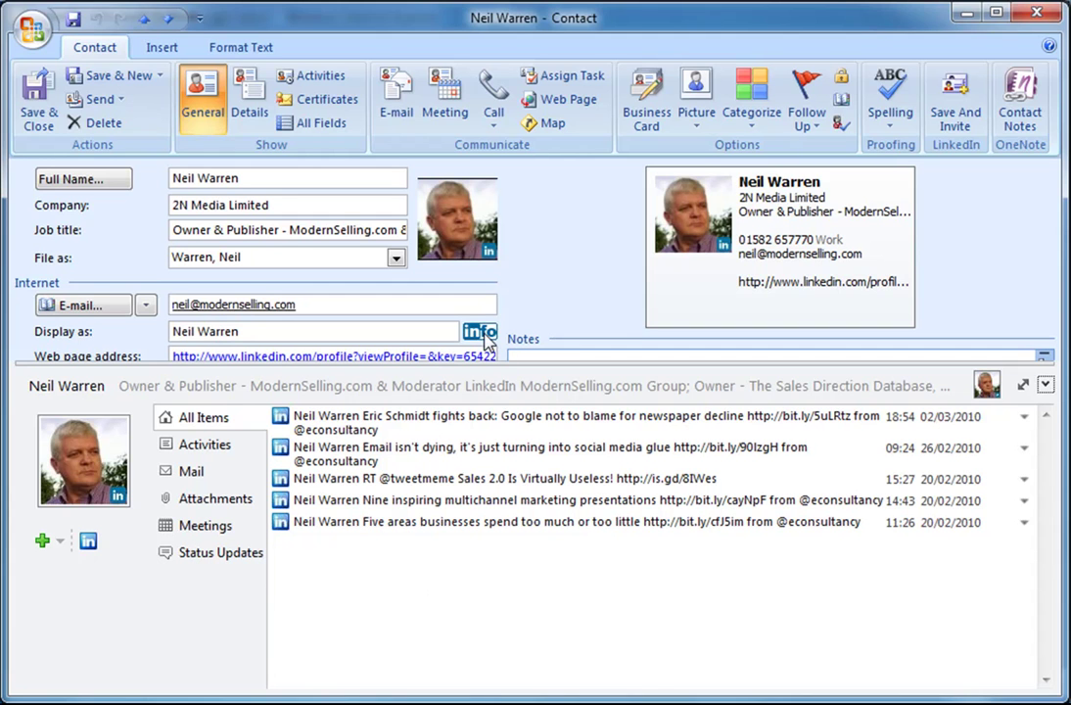
# Open the contact's full LinkedIn profile and scroll through Summary, Polls, Events and Experience.
pyautogui.moveTo(486, 338)
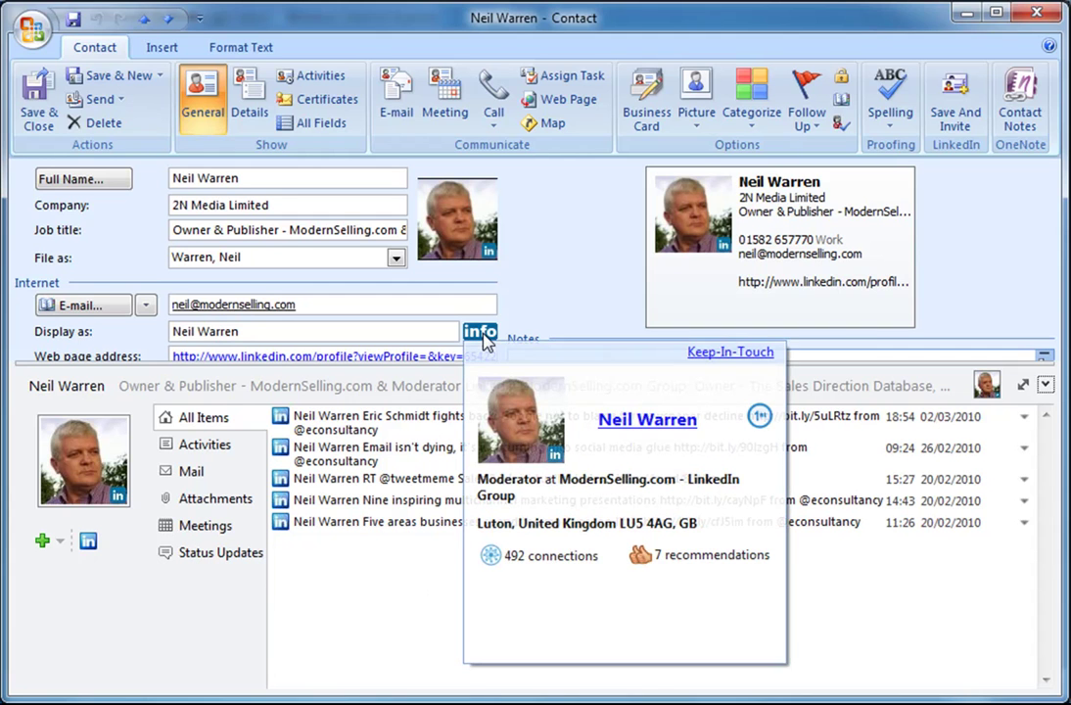
pyautogui.click(648, 421)
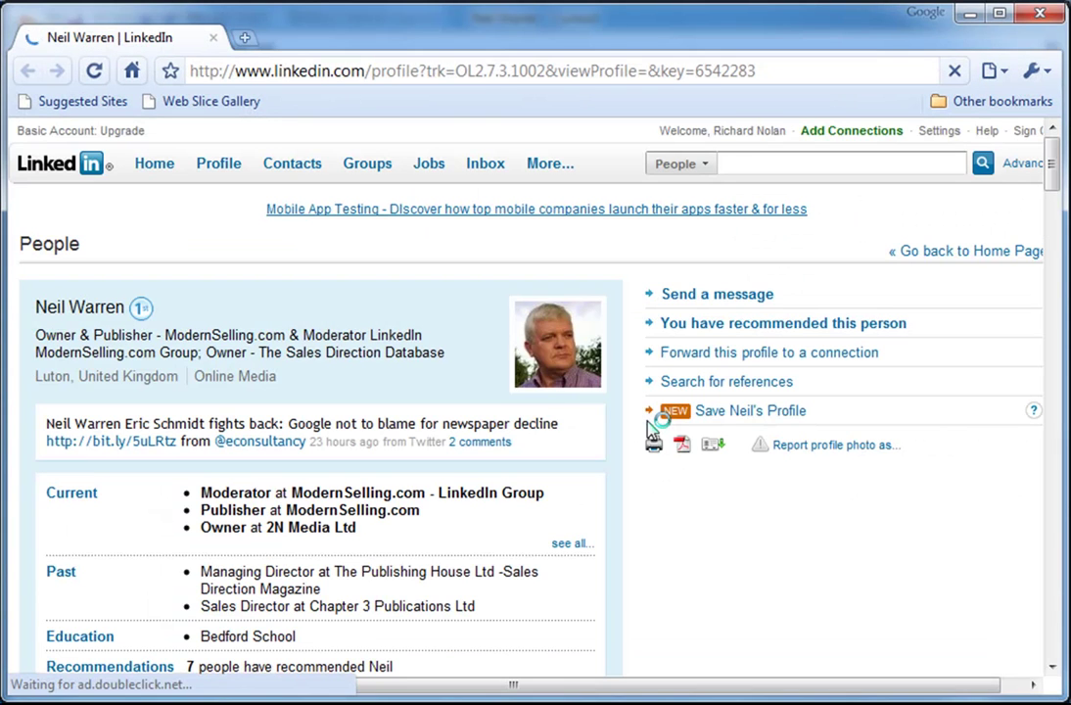
pyautogui.scroll(-1, 647, 423)
pyautogui.scroll(-5, 646, 428)
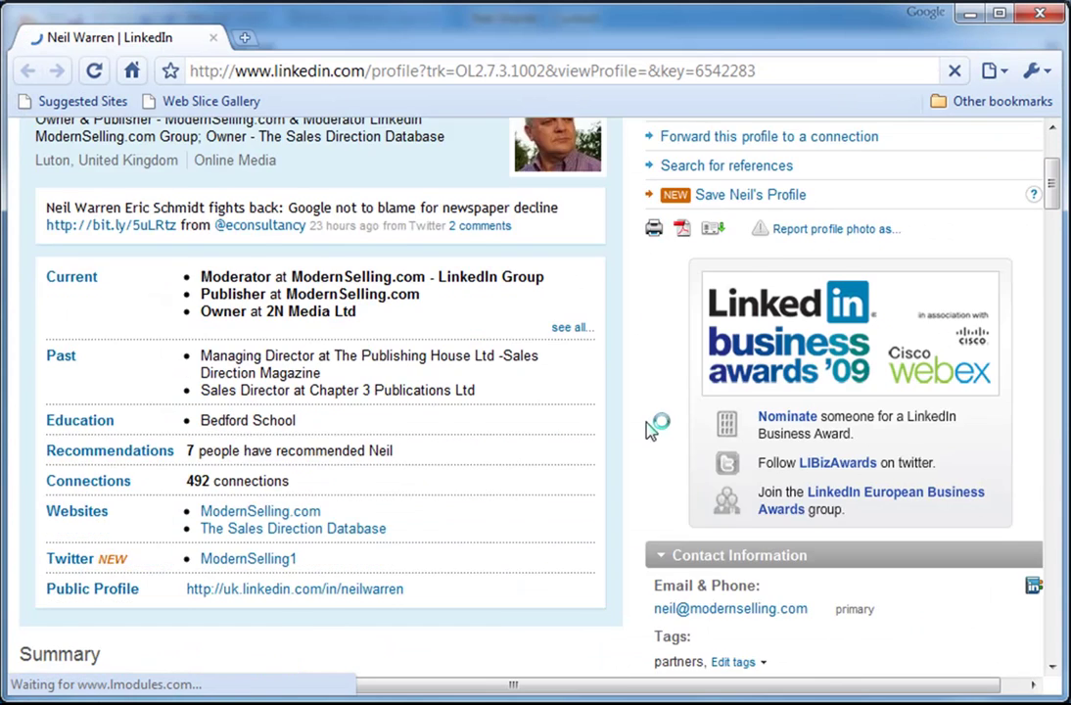
pyautogui.scroll(-5, 646, 437)
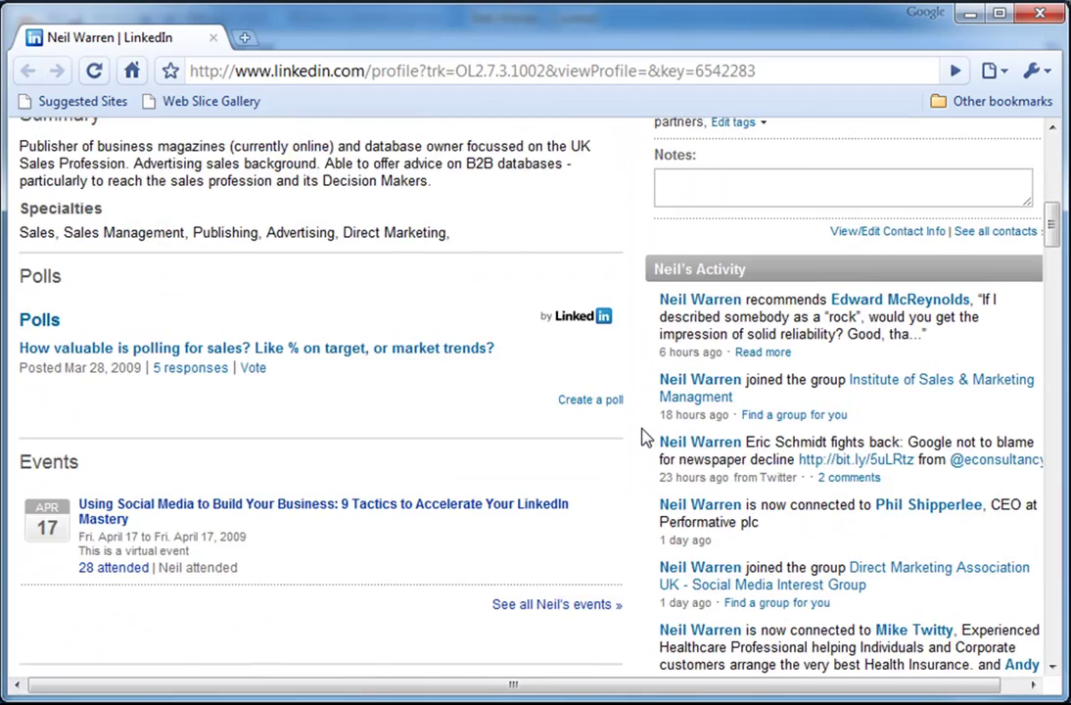
pyautogui.scroll(-7, 642, 436)
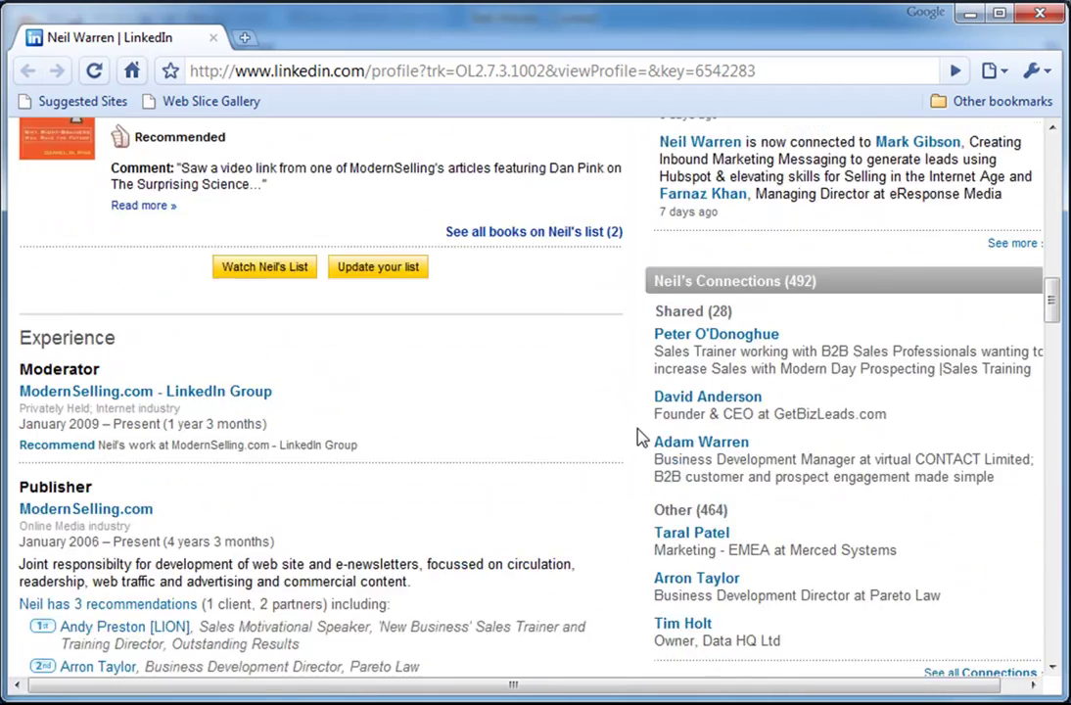
pyautogui.scroll(-1, 641, 435)
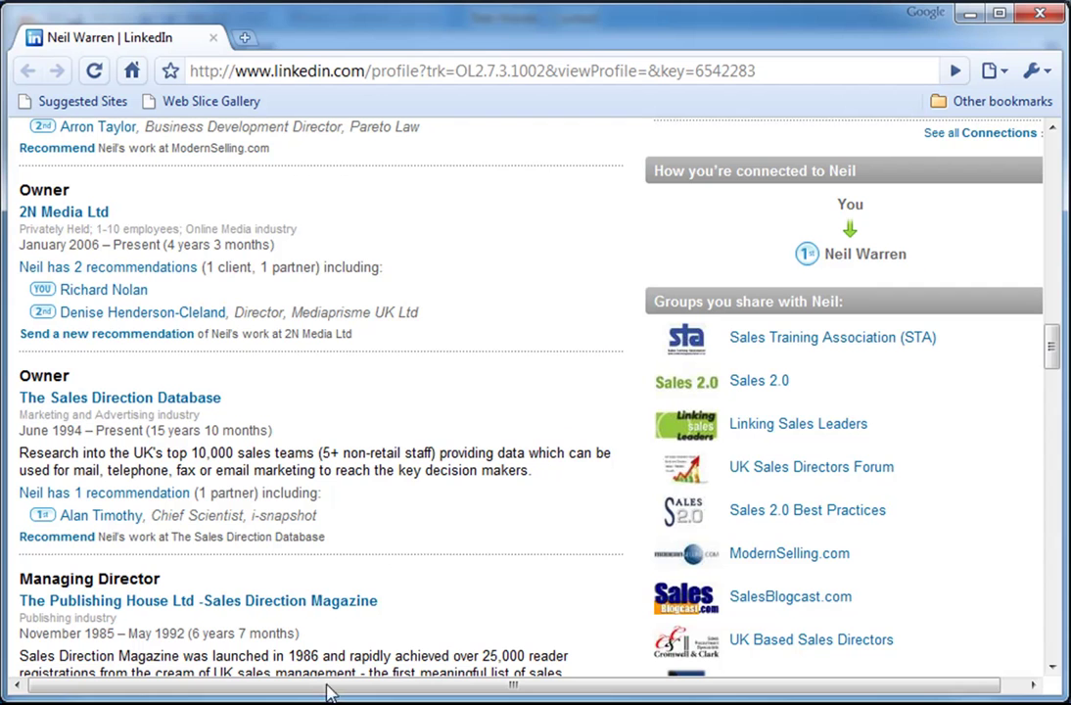
# Switch to virtualCONTACT and page to the last company page, 97–105 of 105.
pyautogui.moveTo(296, 701)
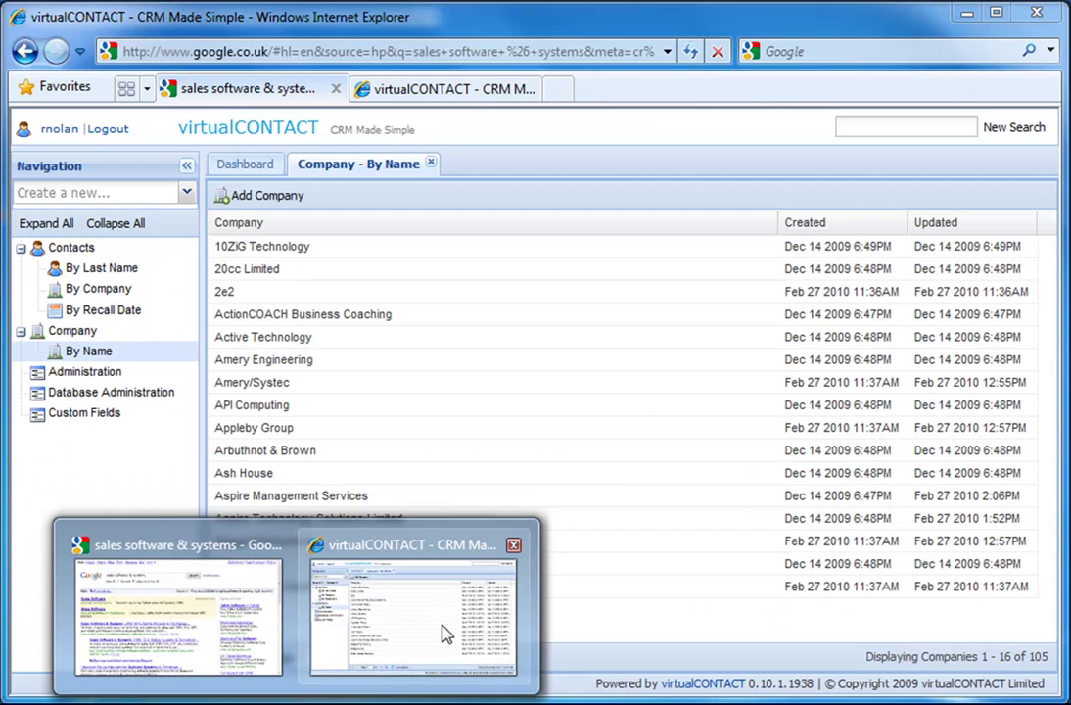
pyautogui.click(442, 634)
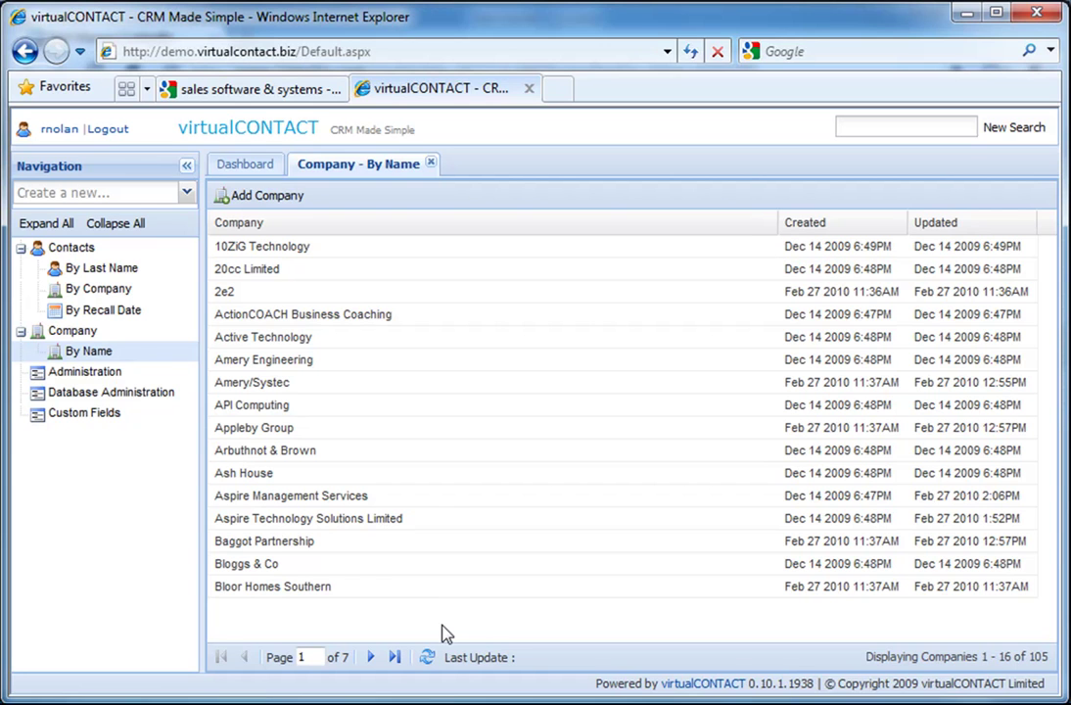
pyautogui.click(372, 659)
pyautogui.click(372, 660)
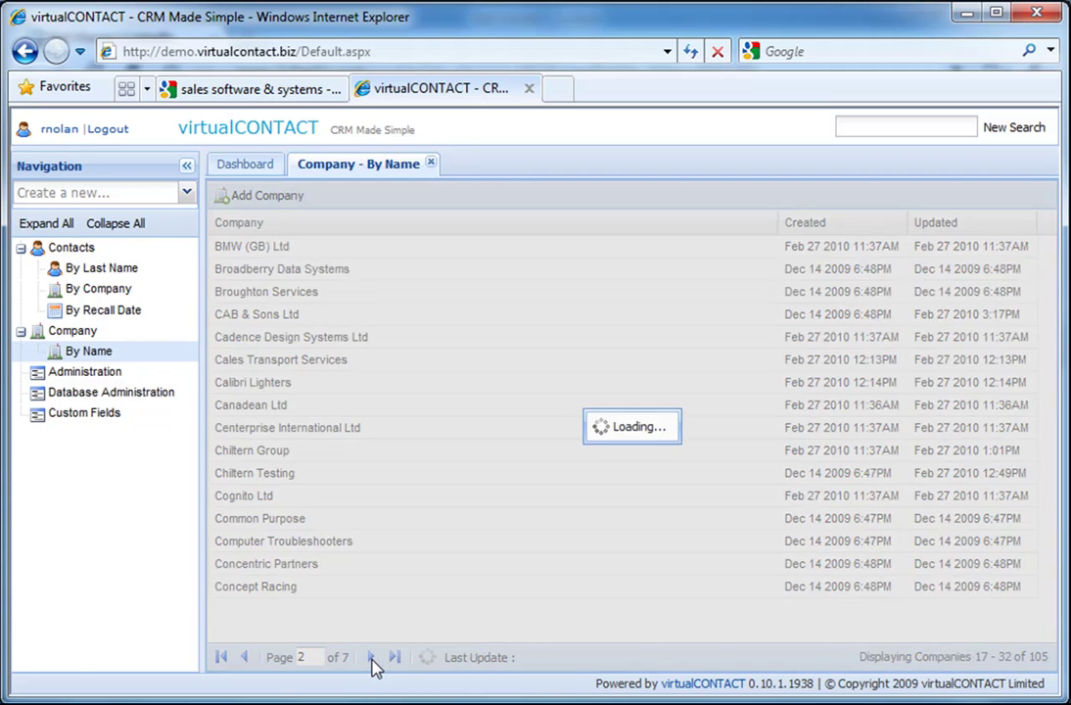
pyautogui.click(398, 662)
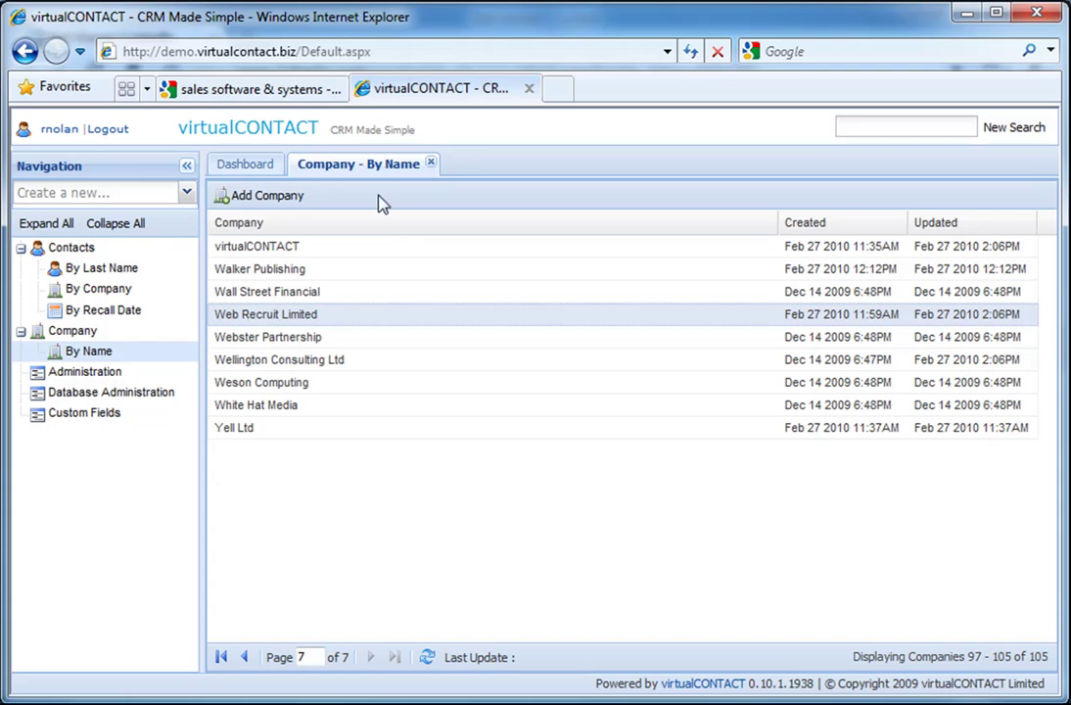
pyautogui.click(275, 165)
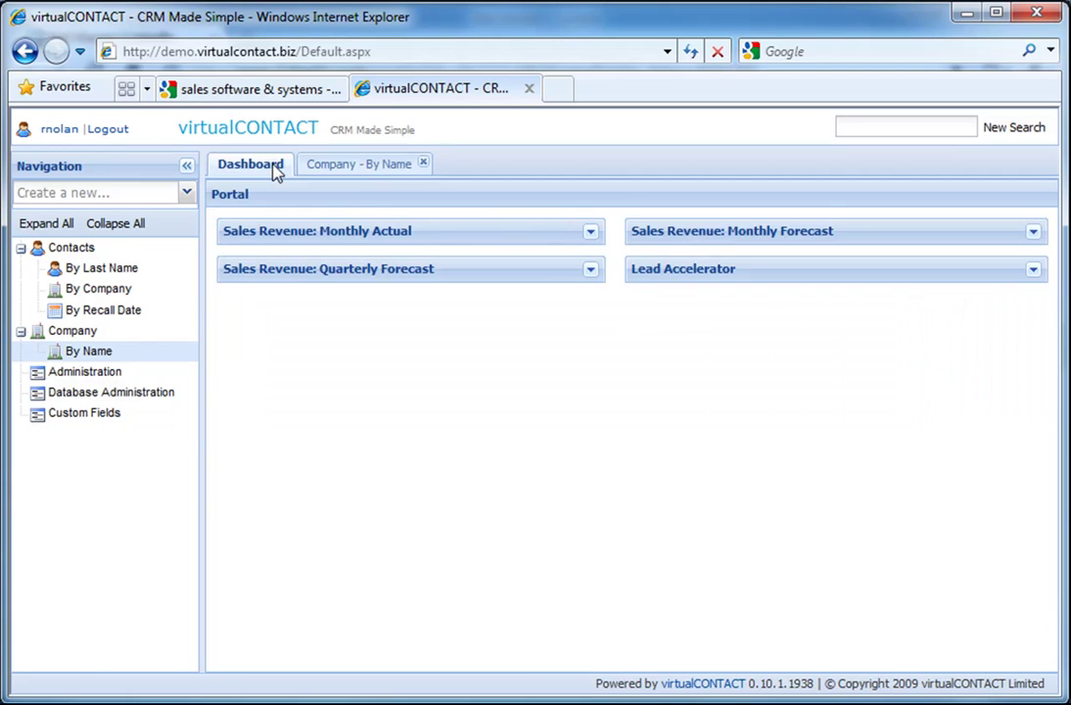
pyautogui.click(590, 233)
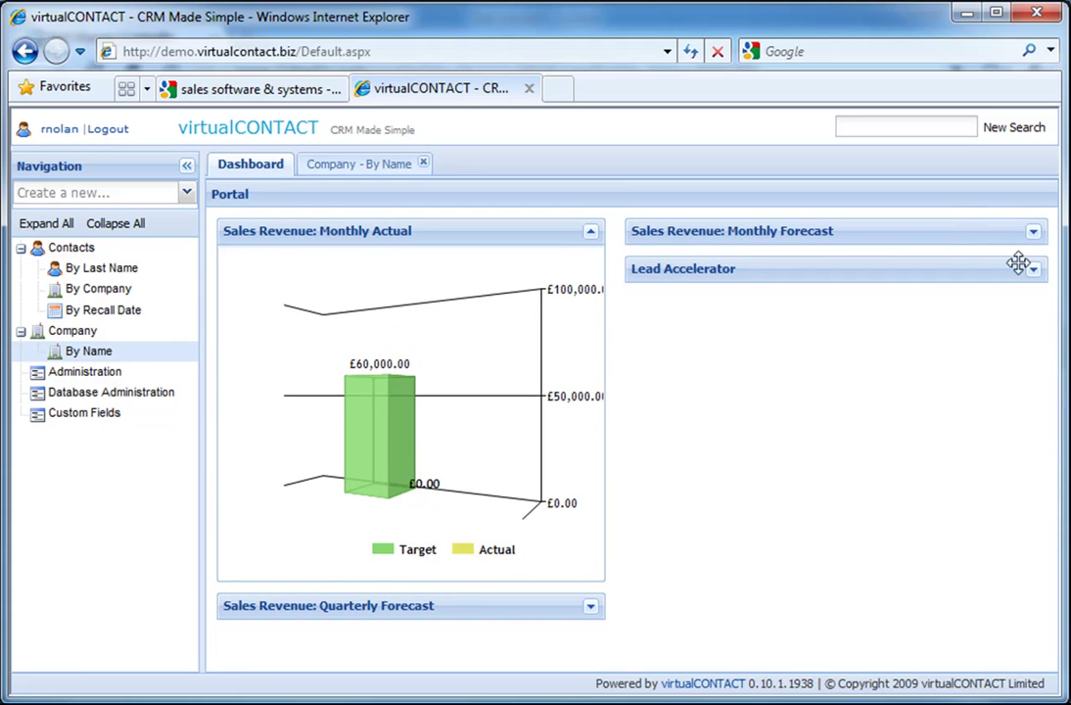
pyautogui.click(1035, 235)
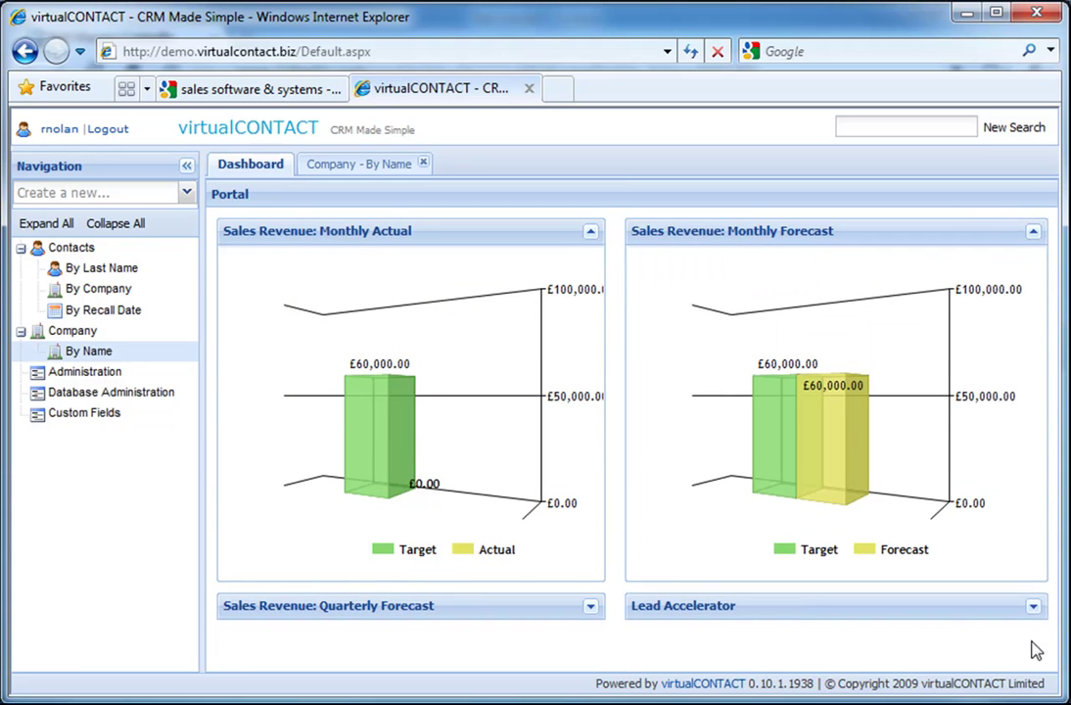
pyautogui.click(1035, 608)
pyautogui.click(590, 611)
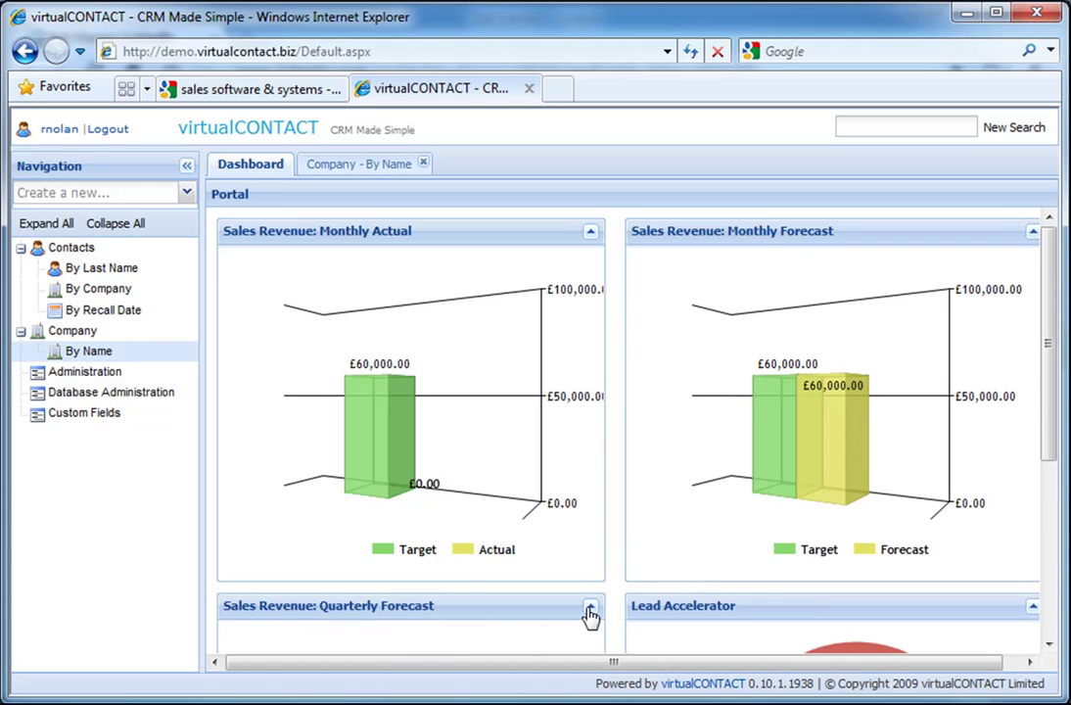
pyautogui.scroll(-1, 704, 509)
pyautogui.scroll(-4, 707, 507)
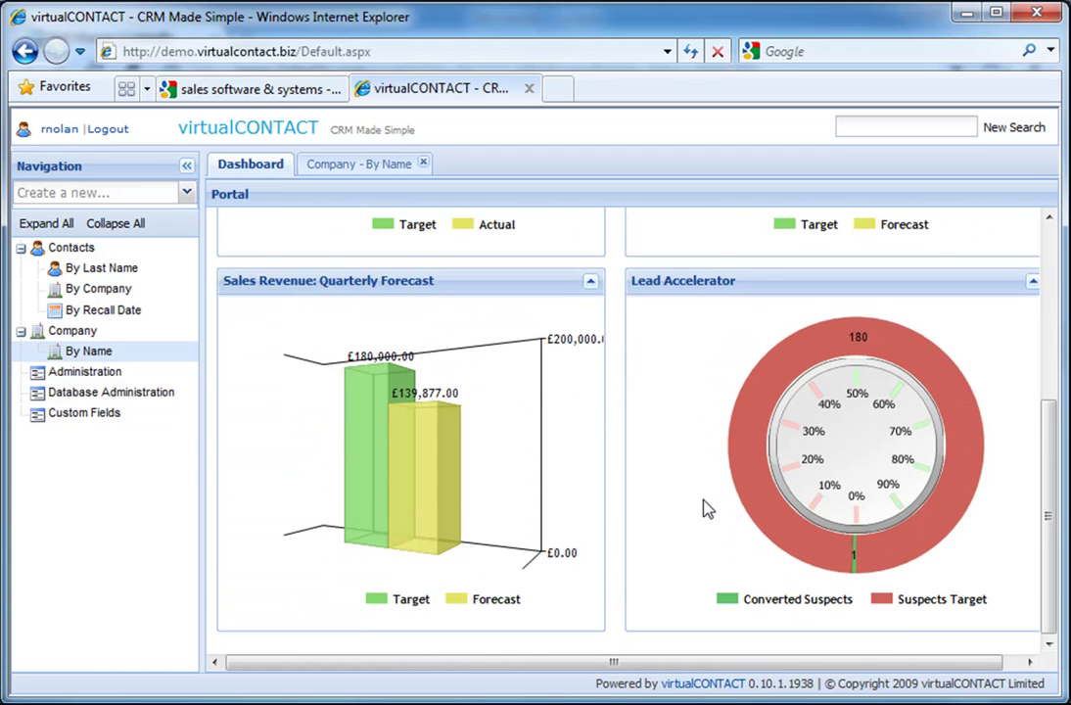
pyautogui.scroll(5, 708, 508)
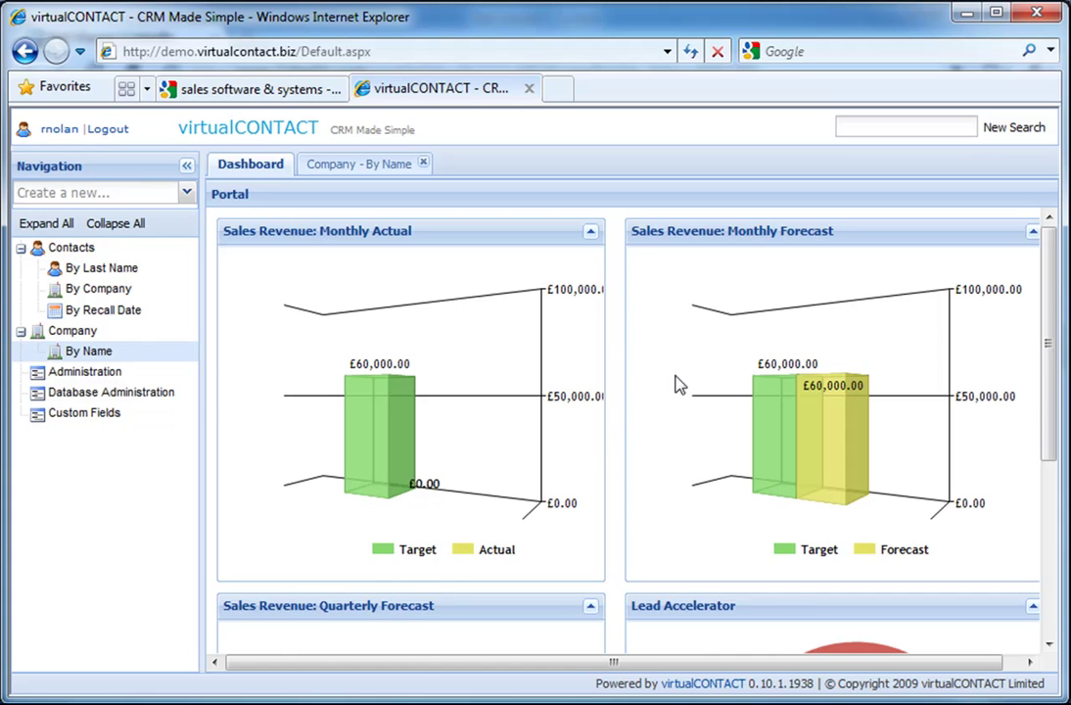
pyautogui.click(394, 166)
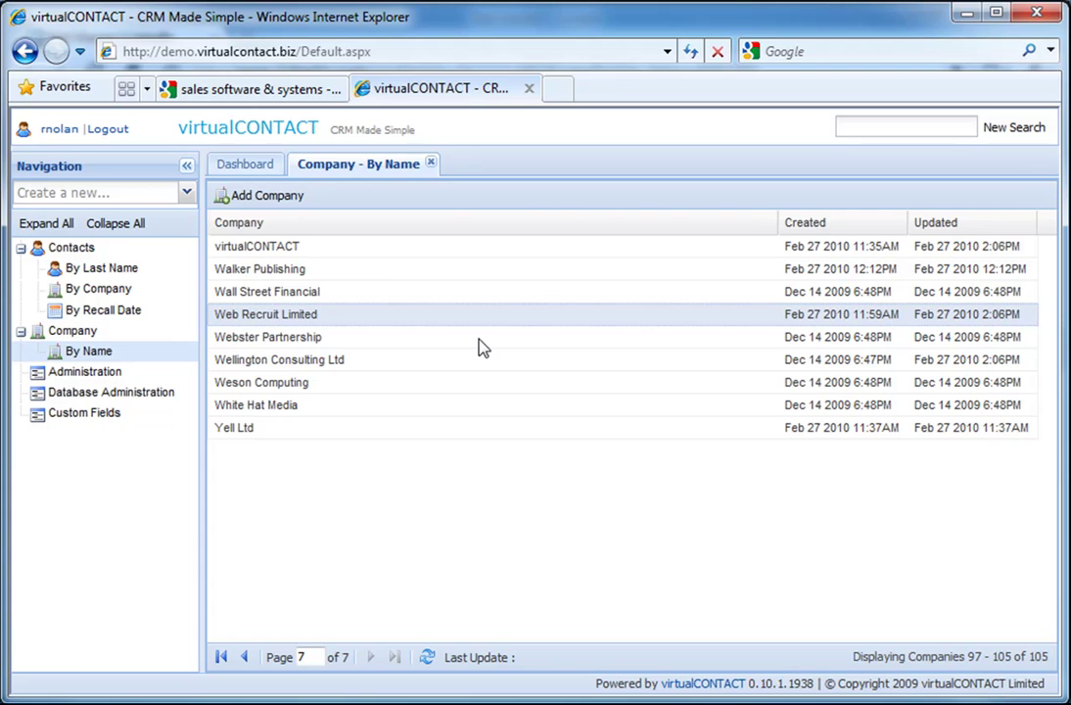
# Open the Web Recruit Limited company record and scroll down to its Sales Direction section.
pyautogui.doubleClick(286, 314)
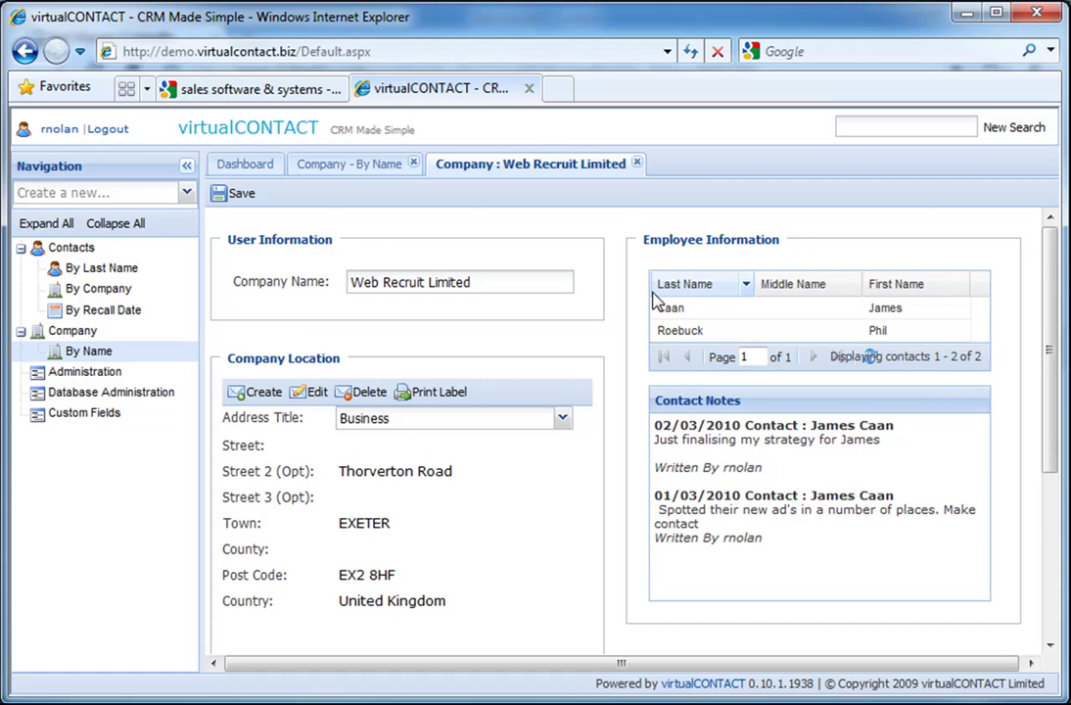
pyautogui.scroll(-5, 650, 304)
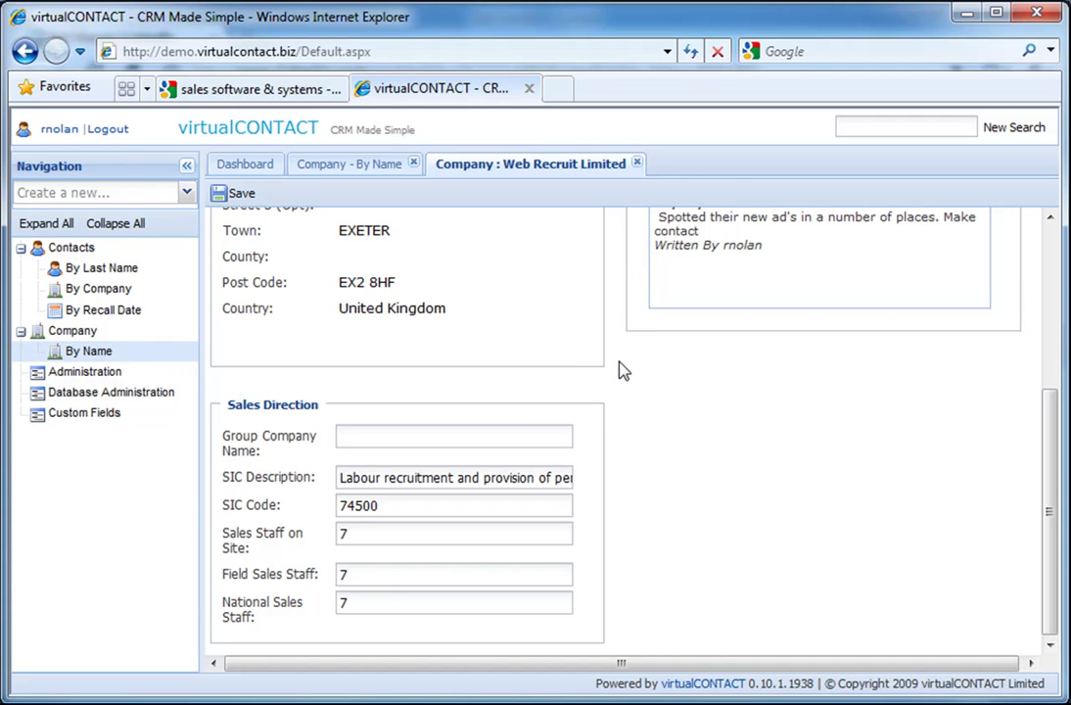
# Open the Web Recruit Limited CEO's card from the R entries in the main Contacts folder.
pyautogui.moveTo(362, 700)
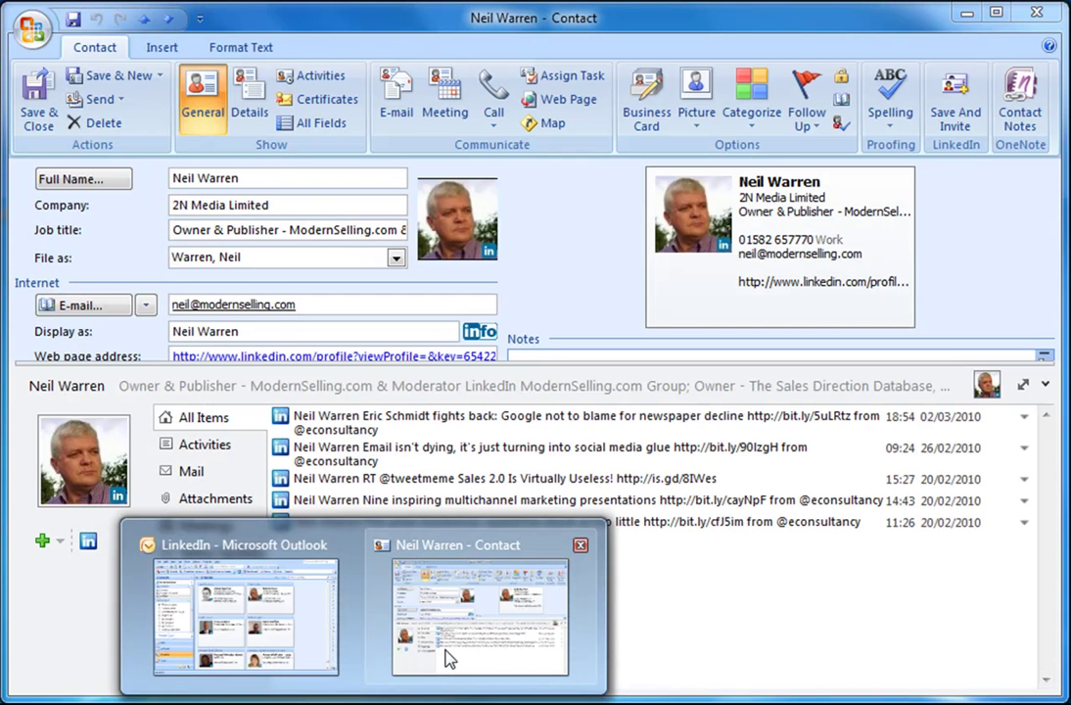
pyautogui.click(447, 658)
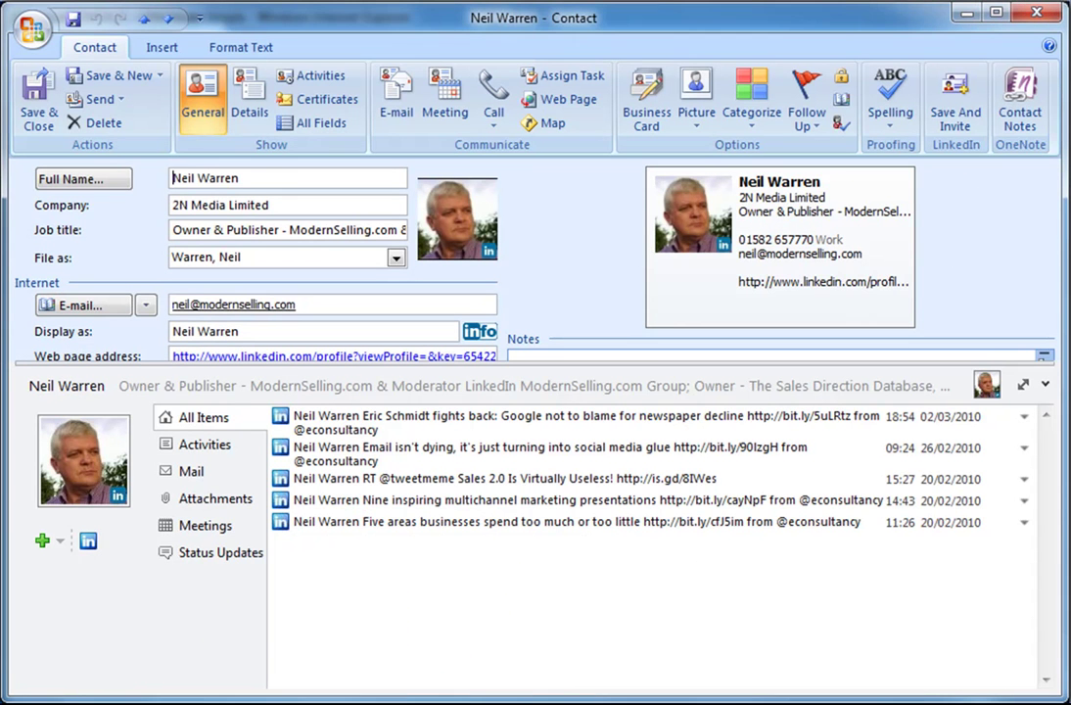
pyautogui.click(233, 612)
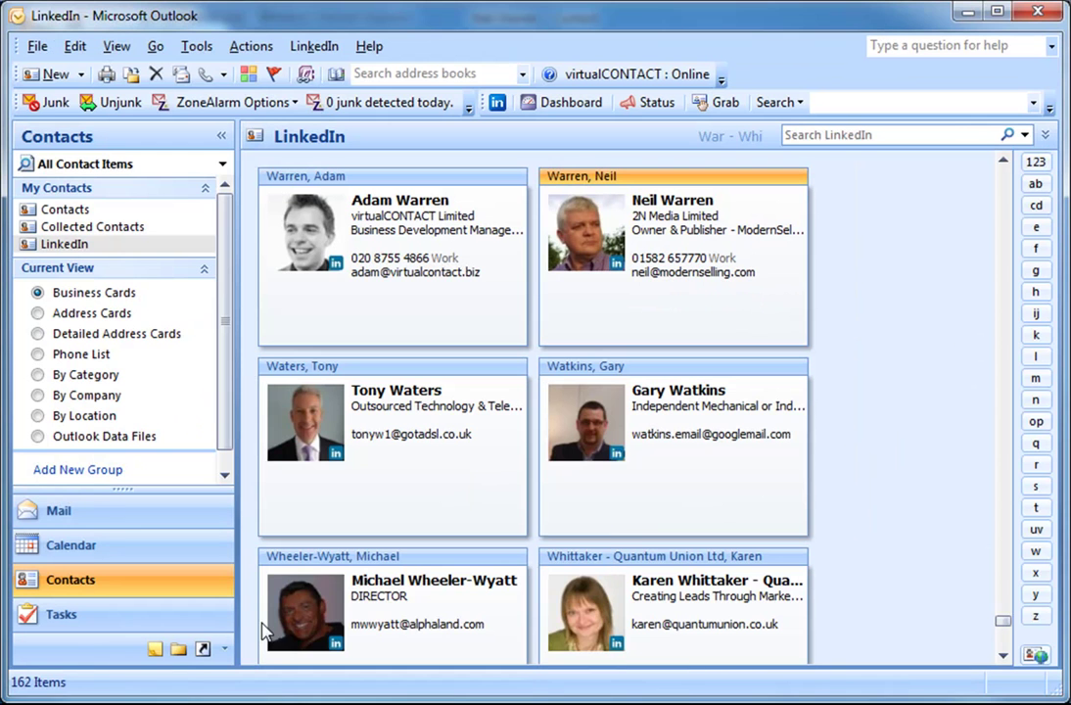
pyautogui.click(80, 208)
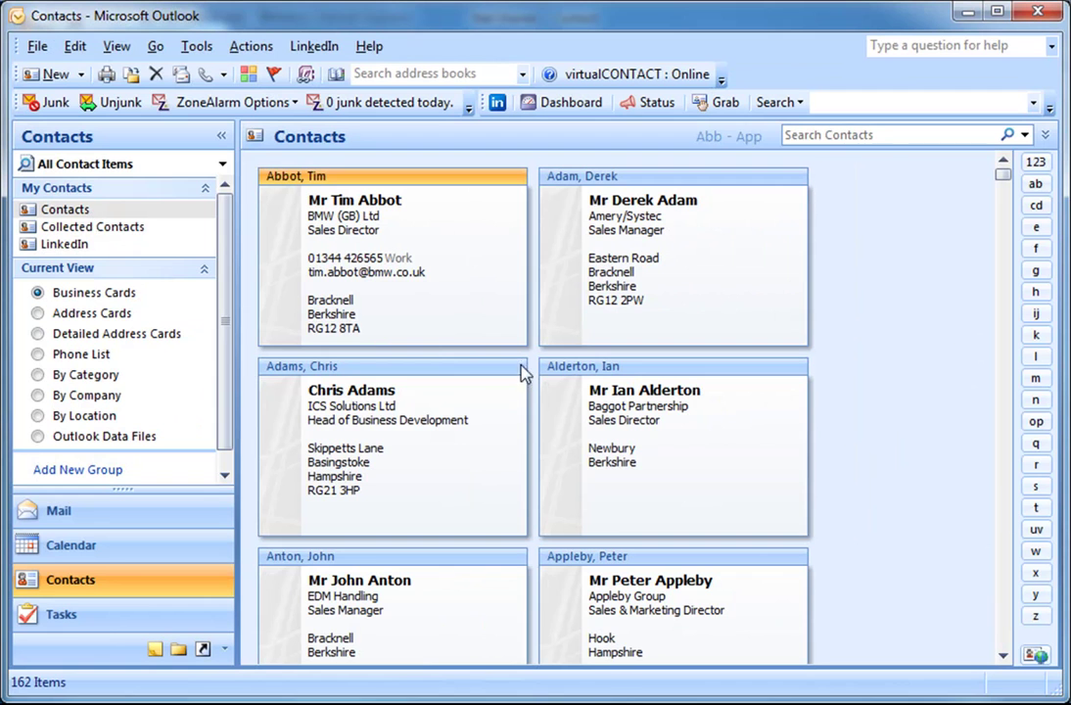
pyautogui.click(1036, 464)
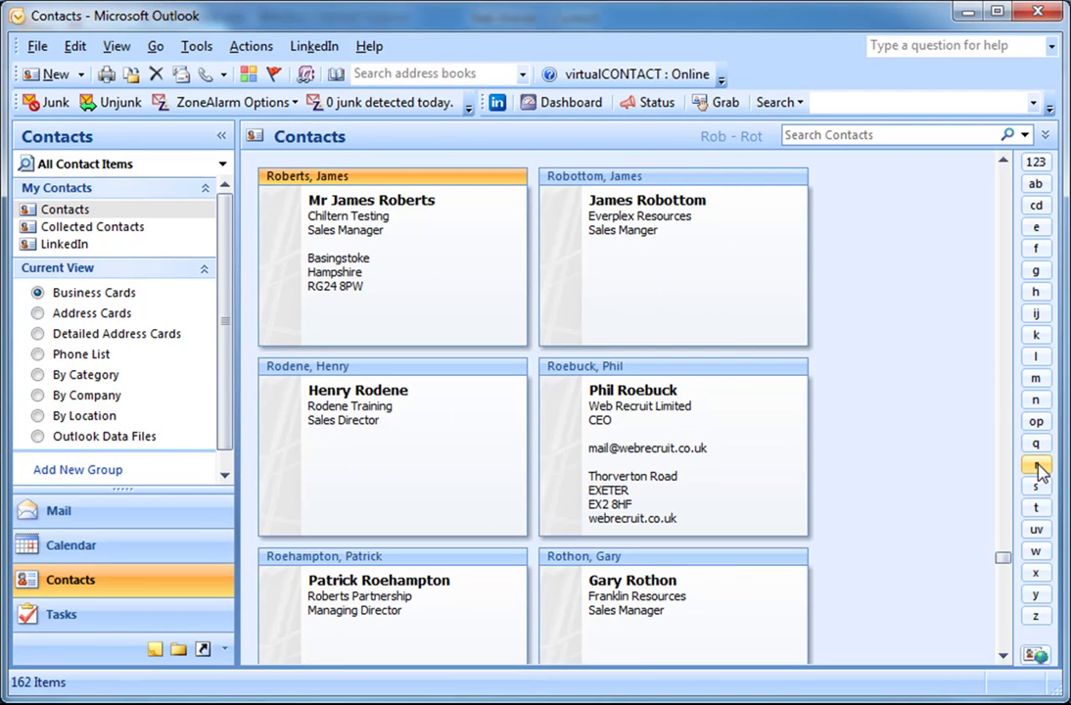
pyautogui.doubleClick(727, 465)
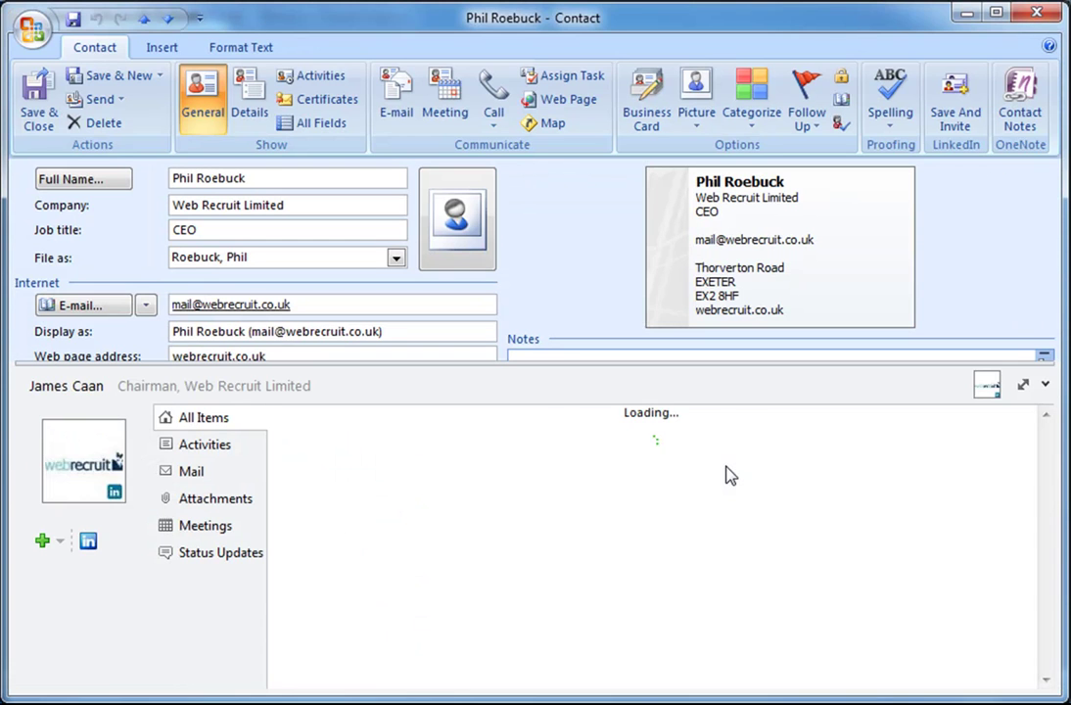